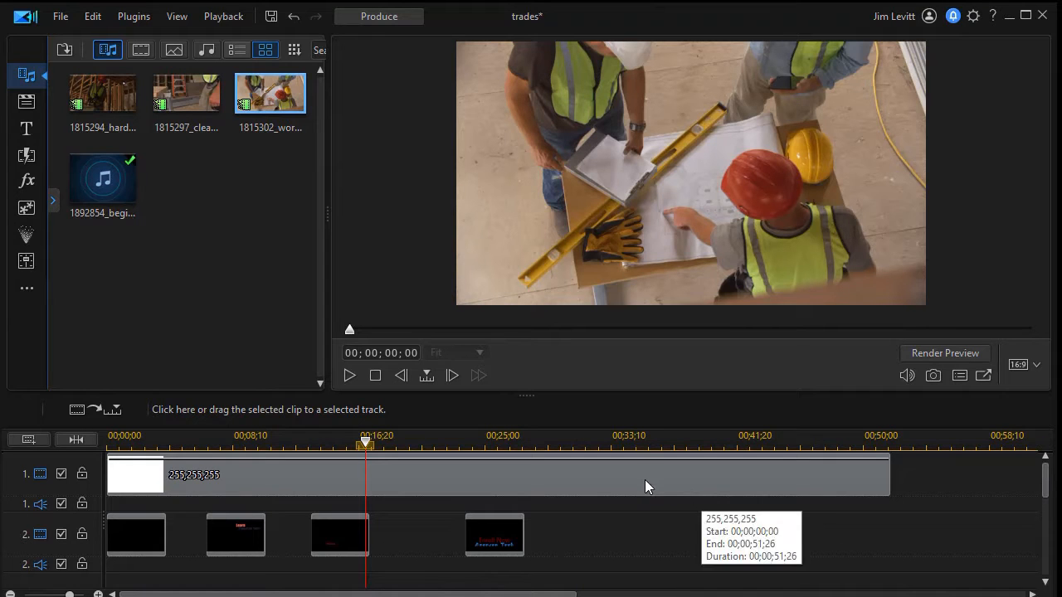
- Place the 1815302_workPlans clip on video track 3 at about 4 seconds and enable the track
scroll(1043, 513, down, 1)
scroll(1043, 513, down, 5)
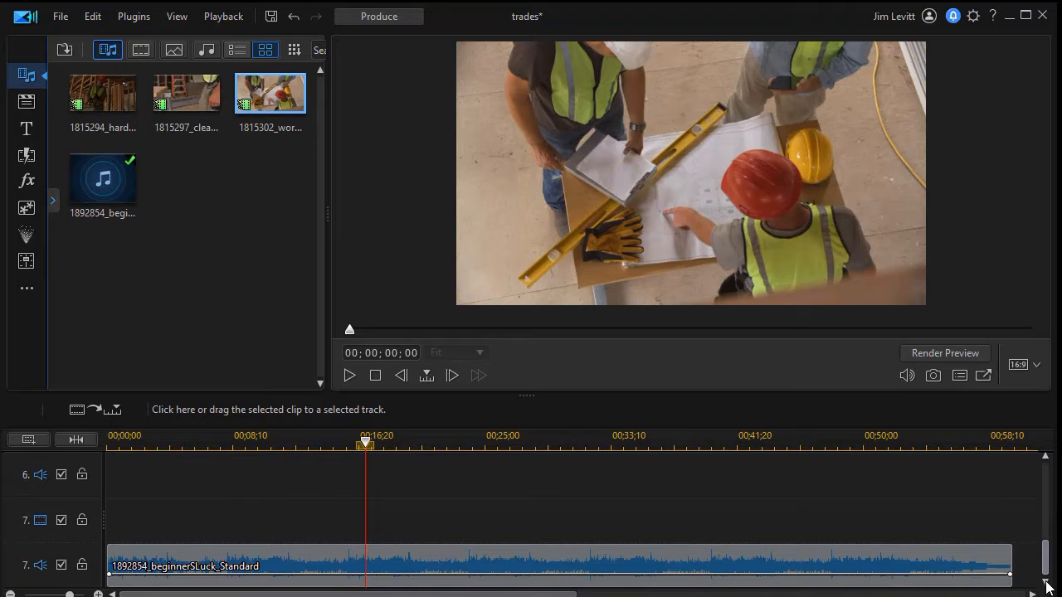
scroll(1046, 515, up, 5)
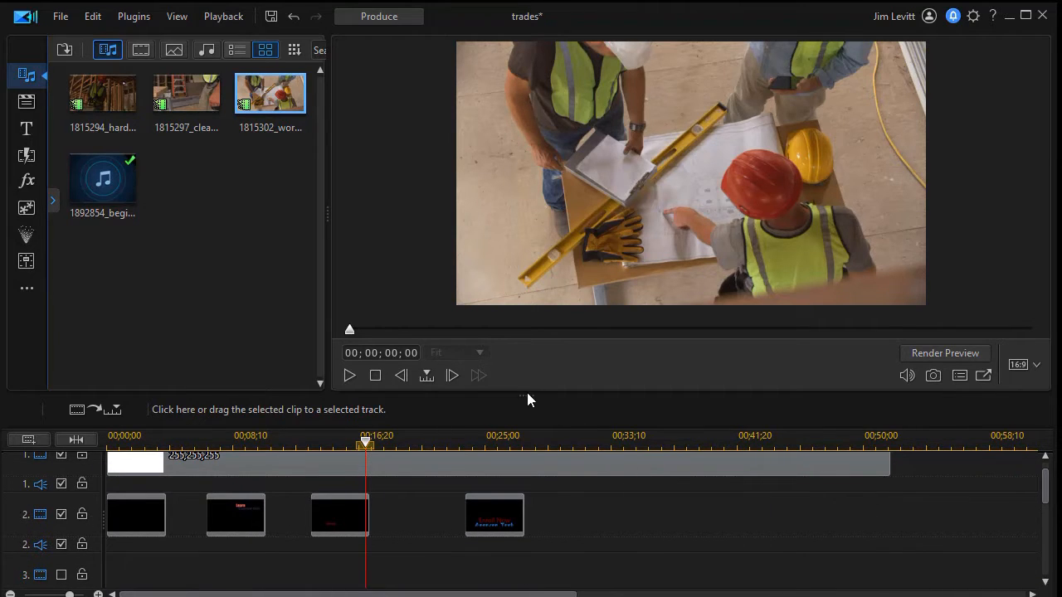
drag(526, 395, 513, 287)
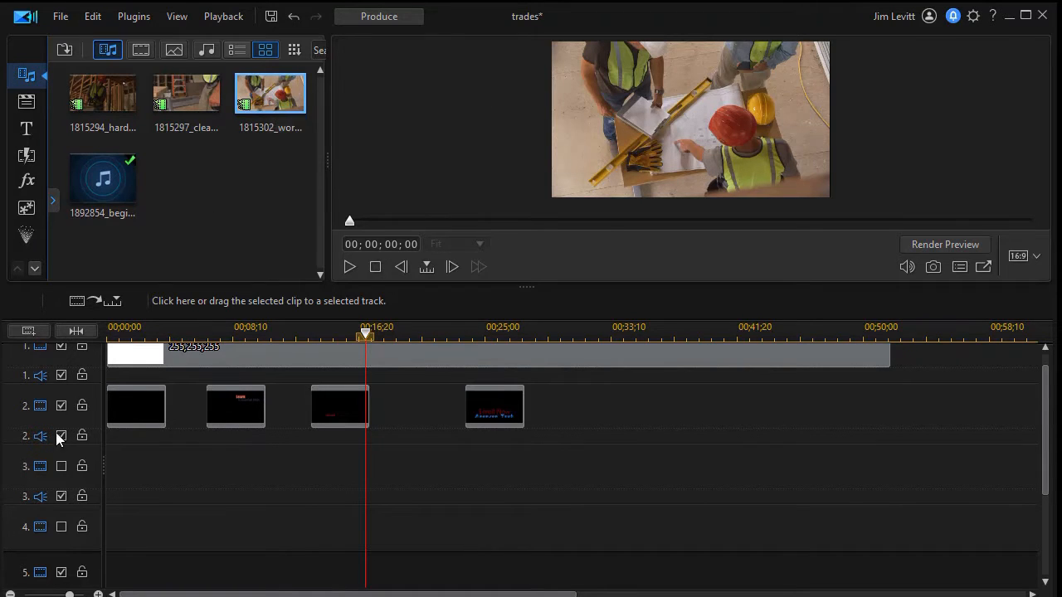
click(61, 465)
drag(239, 108, 166, 484)
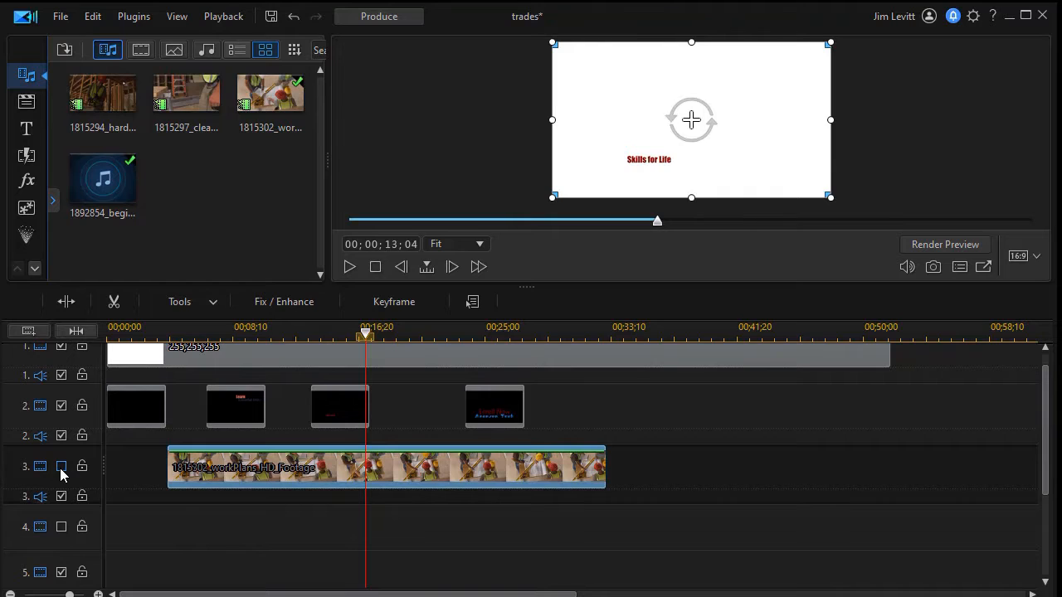
click(60, 466)
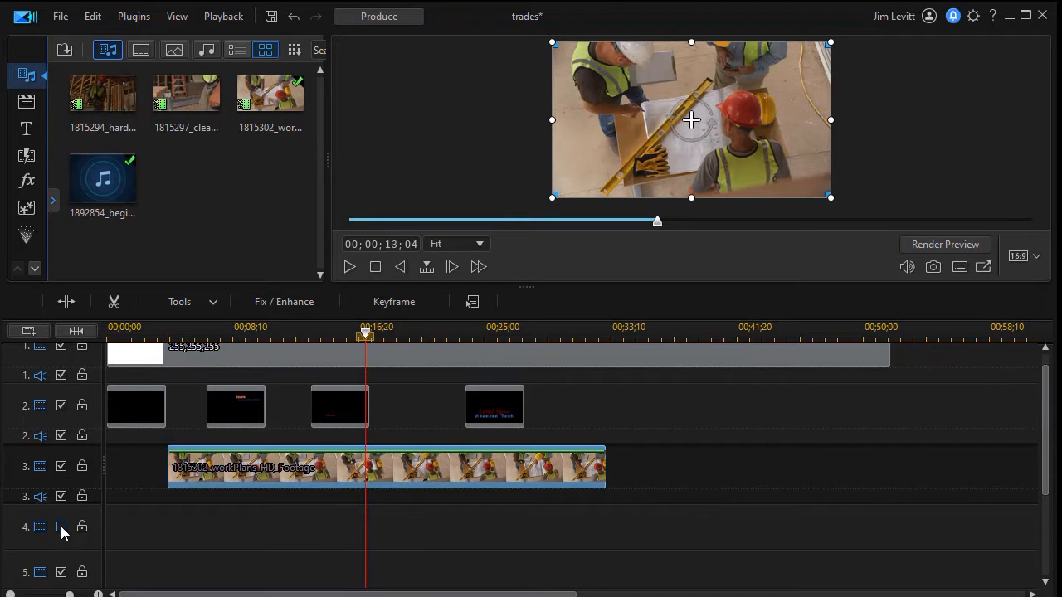
- Add the 1815294_hardAtWork clip to track 4 at about 10 seconds and the 1815297_cleanCut clip to track 5 at 00;00;17;14
click(273, 463)
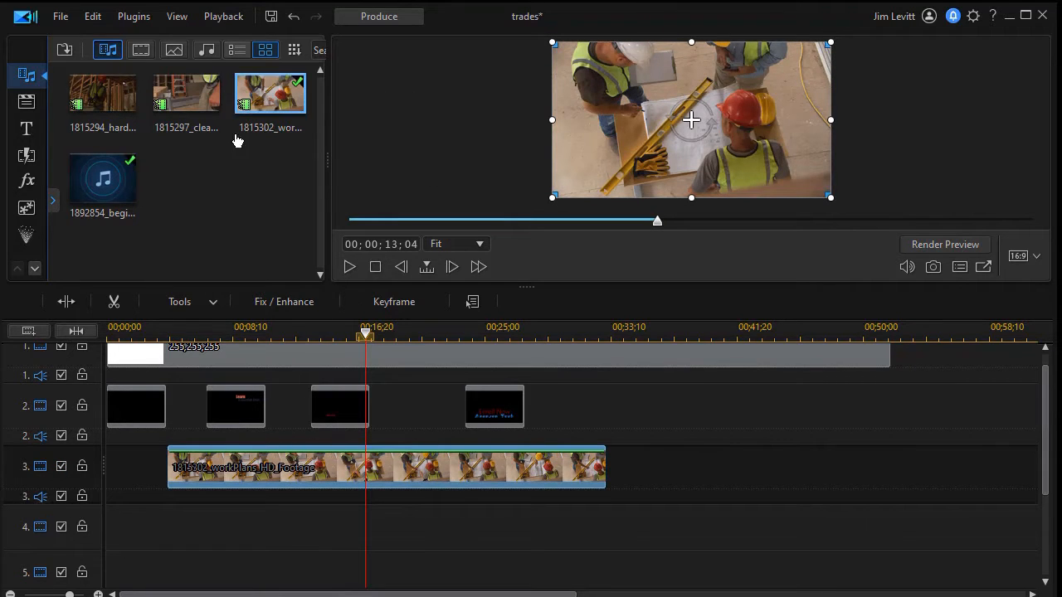
drag(88, 99, 267, 539)
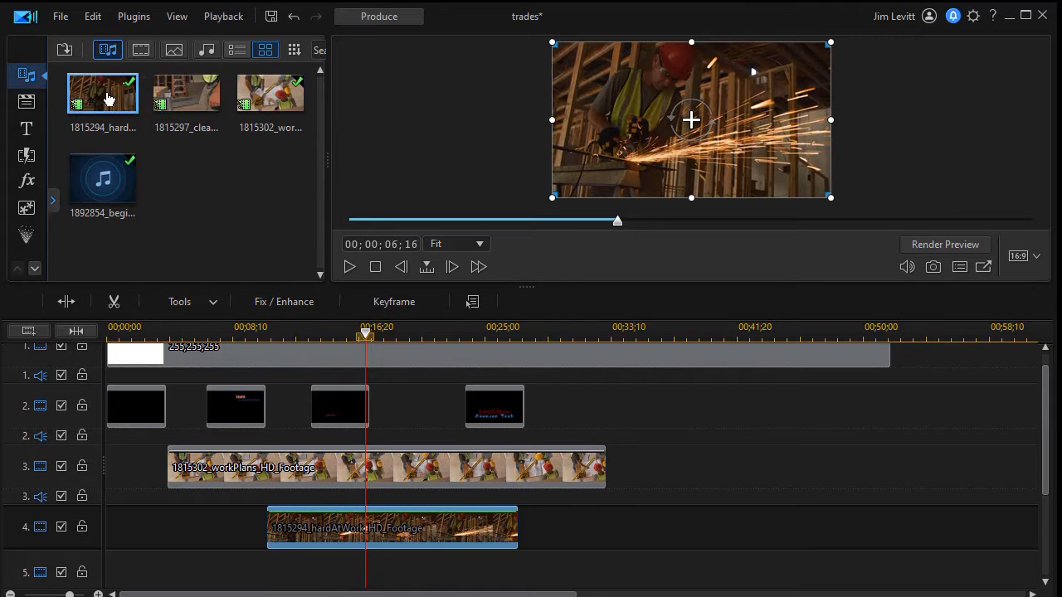
drag(174, 97, 370, 535)
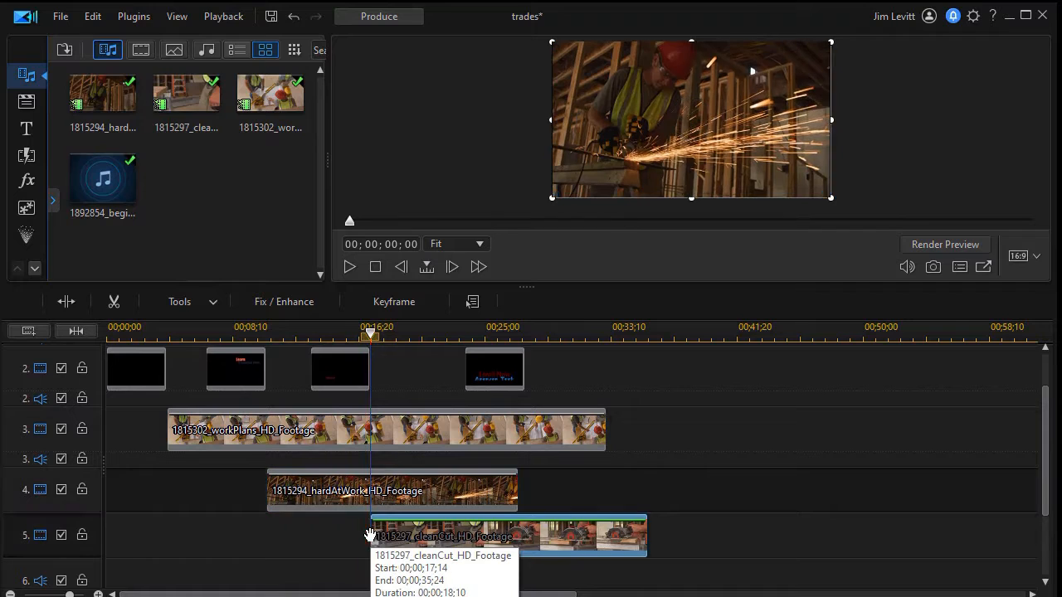
- With video tracks 3 and 4 hidden, shrink the cleanCut clip and place it at the bottom centre of the frame
click(60, 489)
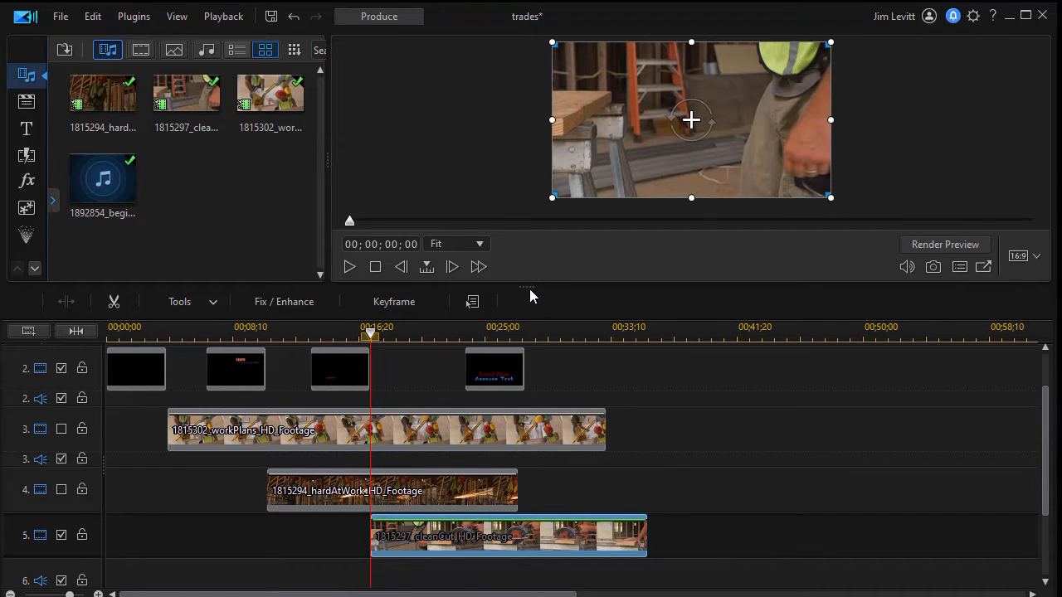
drag(527, 287, 555, 449)
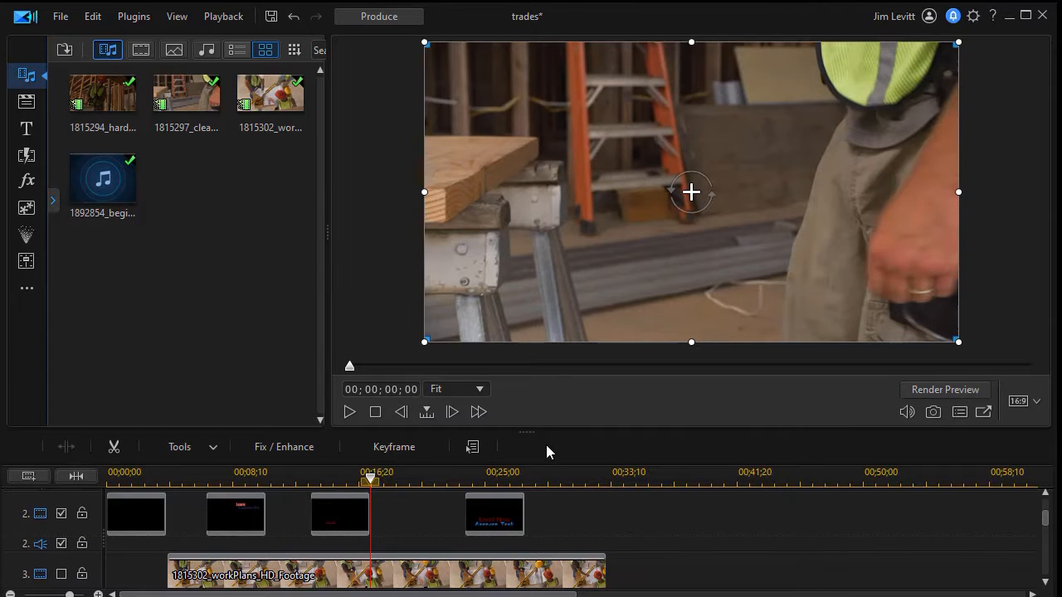
drag(1046, 522, 1047, 549)
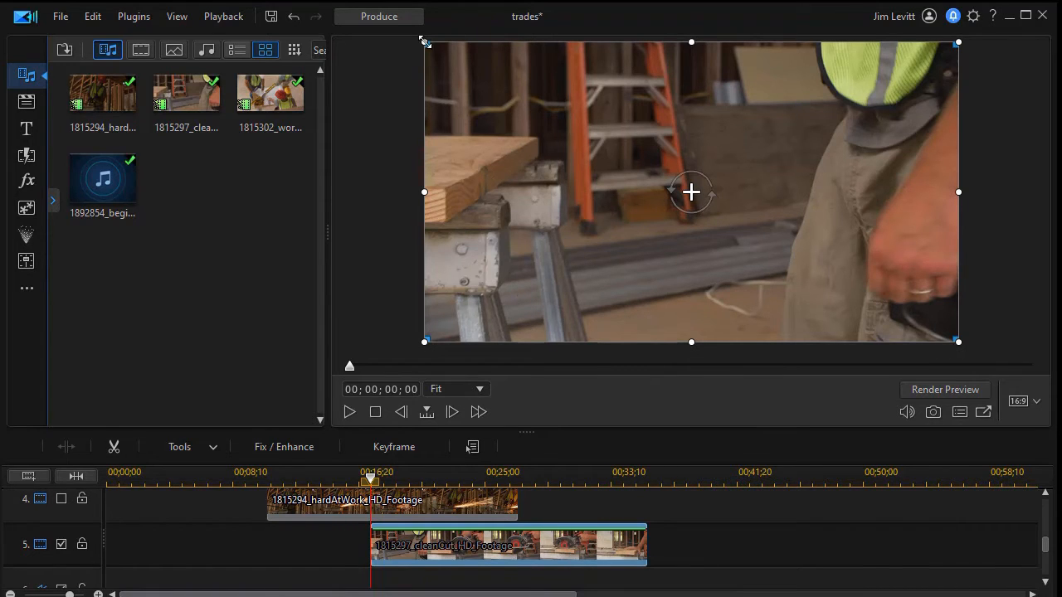
drag(424, 43, 579, 170)
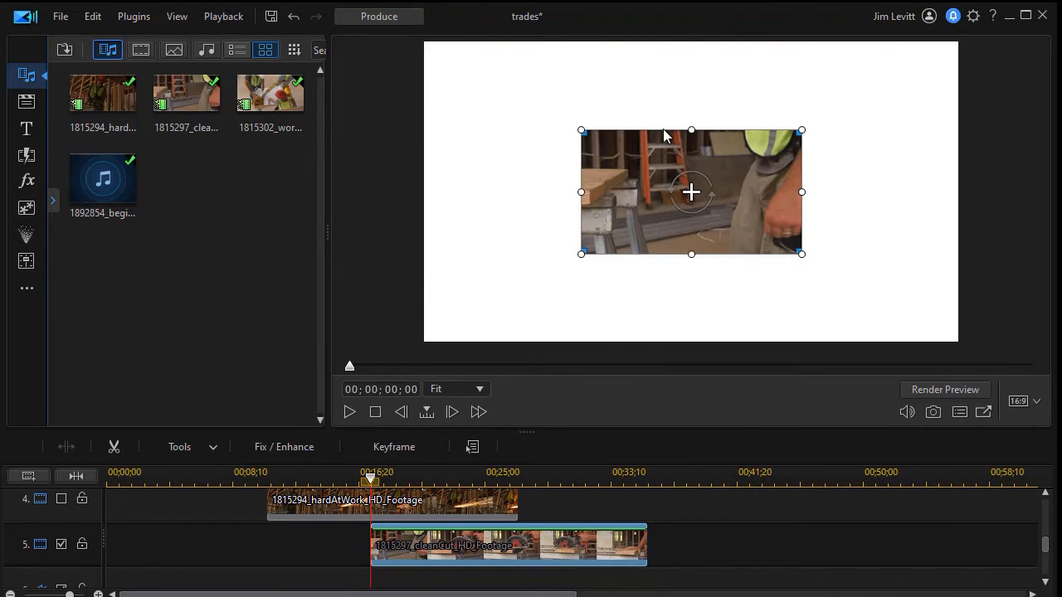
drag(663, 128, 664, 220)
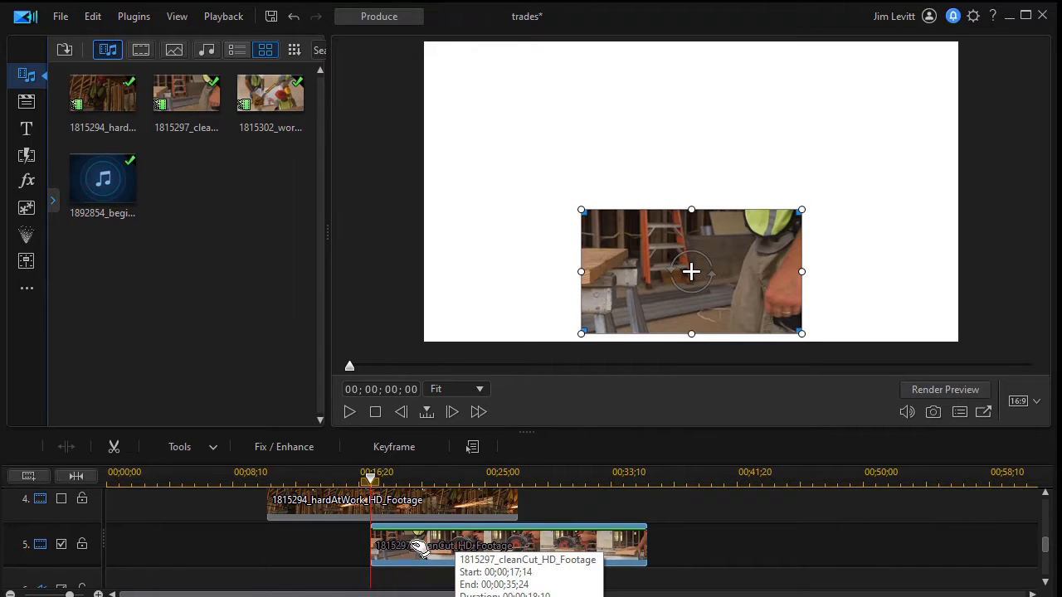
- Open the cleanCut clip in the Mask Designer and apply the plain rectangular mask
click(213, 447)
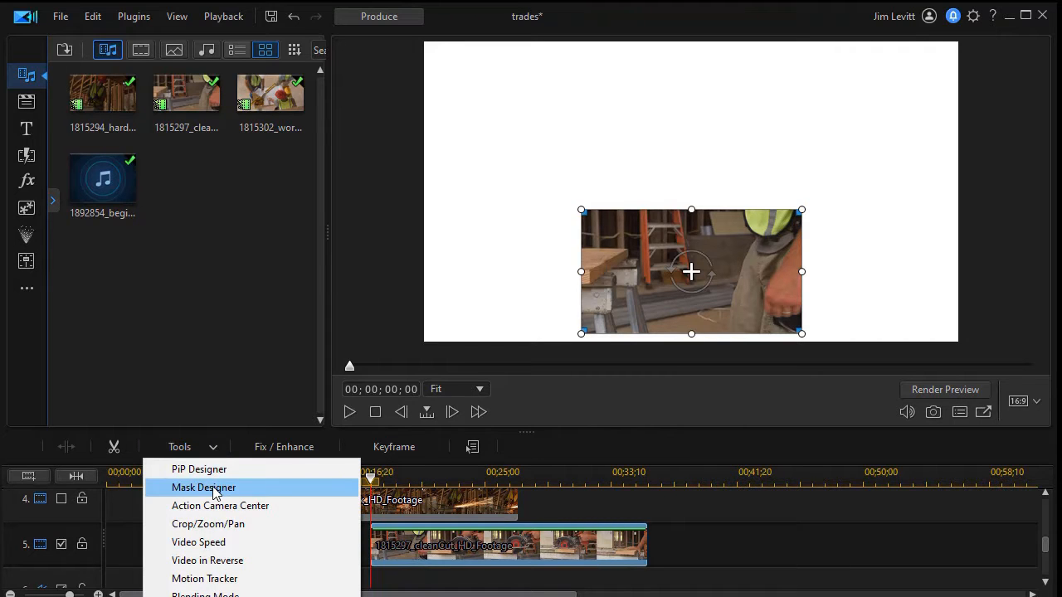
click(213, 487)
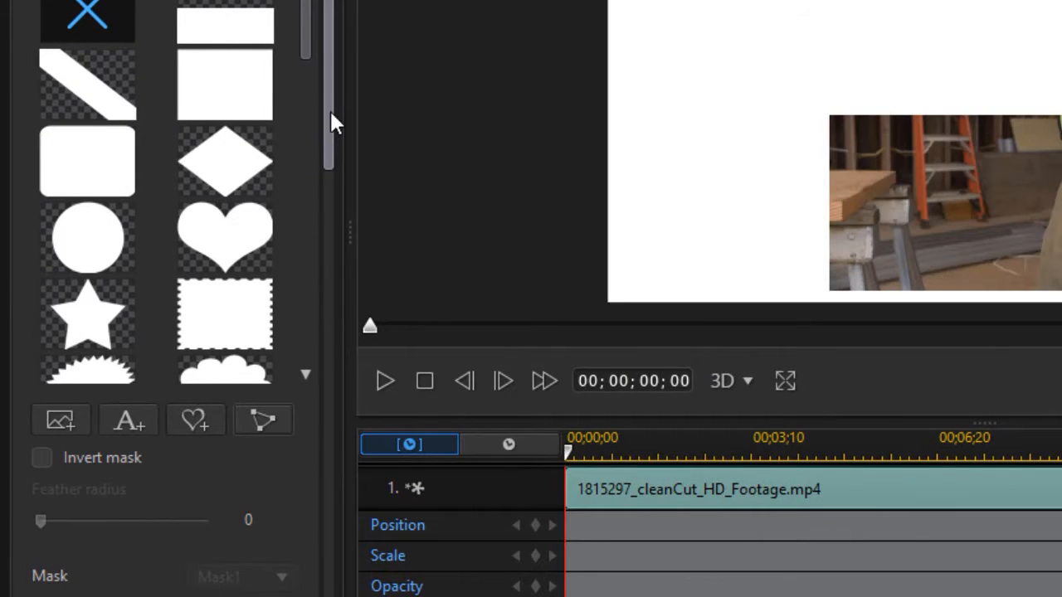
drag(331, 112, 320, 131)
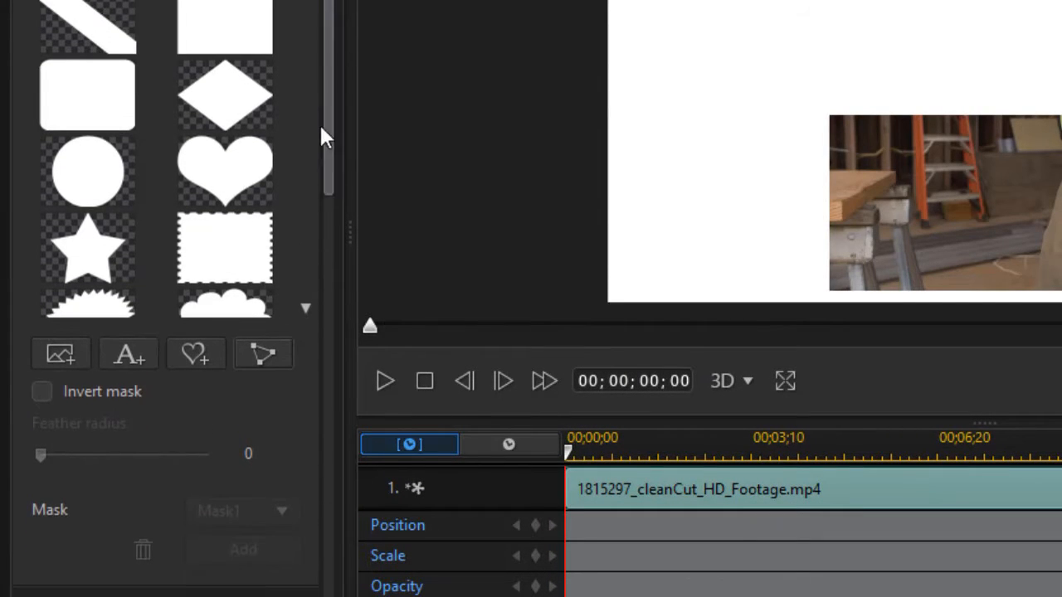
click(228, 29)
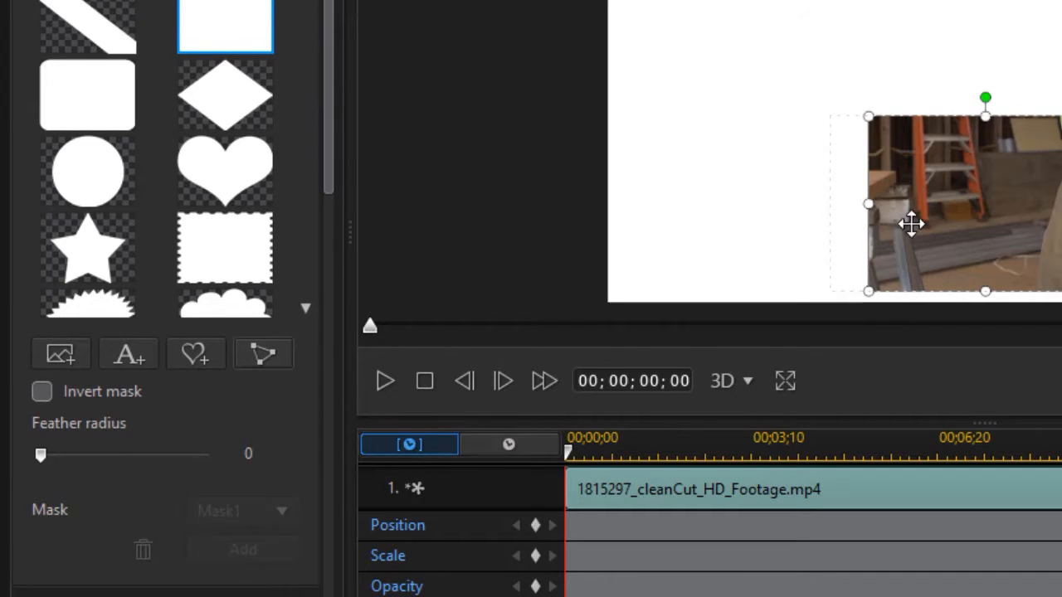
- Turn off the mask's aspect ratio lock and set the cleanCut mask width to 1.000
drag(327, 178, 315, 493)
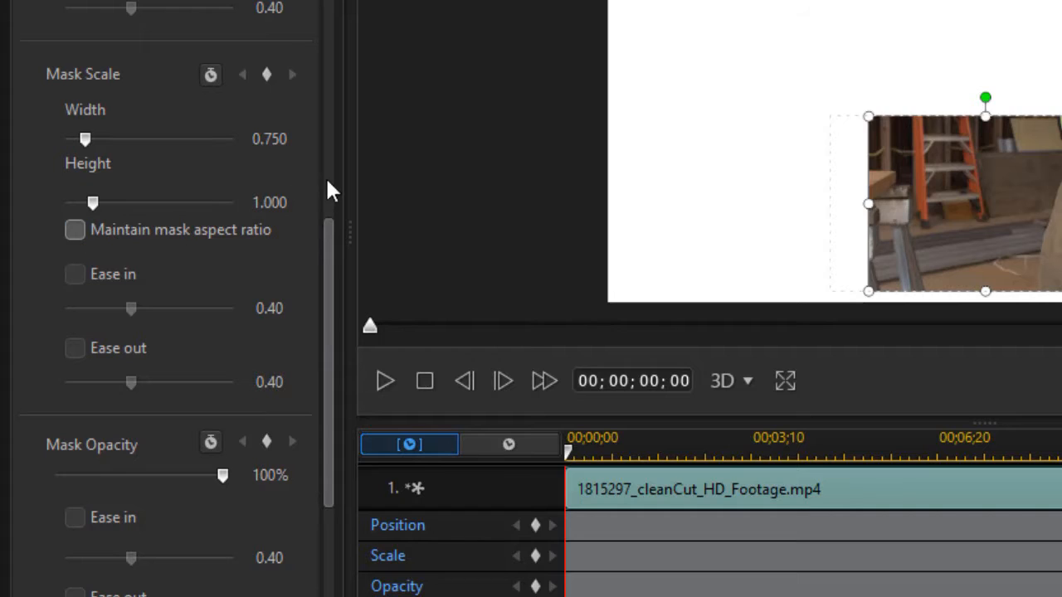
double_click(251, 134)
text(1)
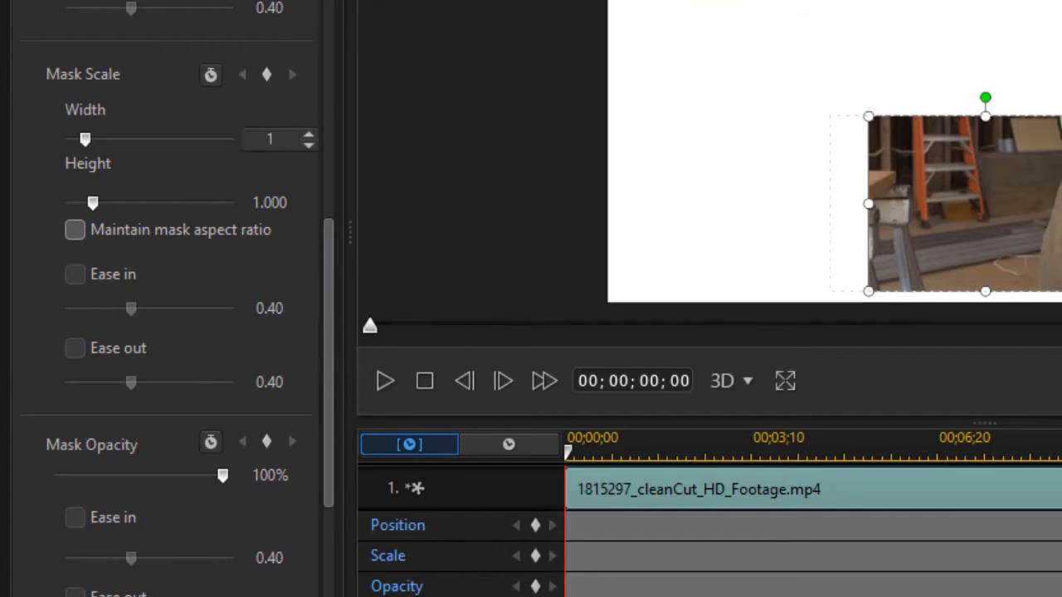
key(Return)
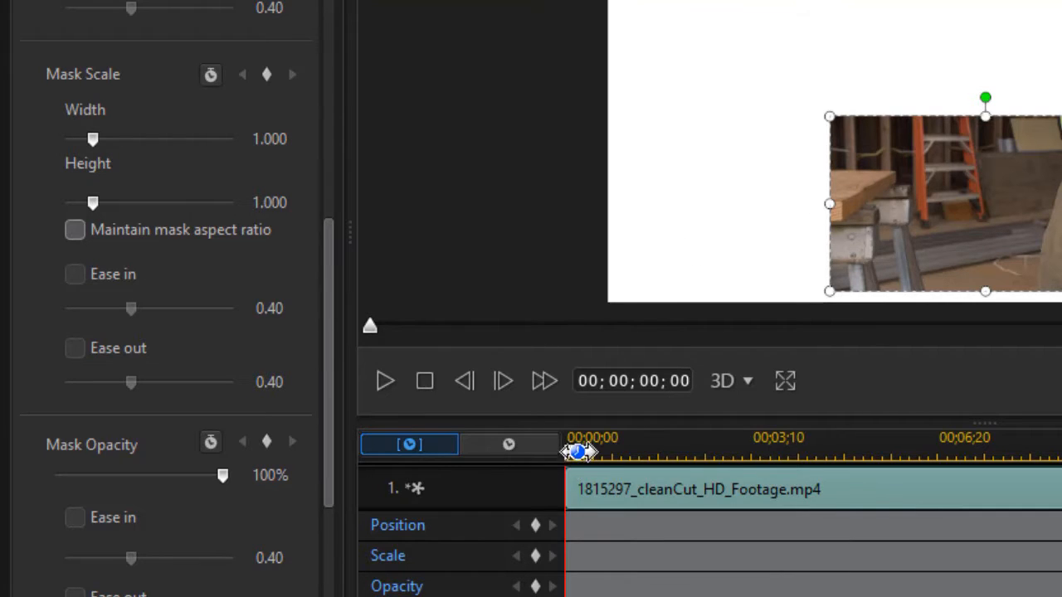
- Add scale keyframes for the cleanCut mask at the clip's start and at 00;00;01;16
click(536, 558)
drag(564, 453, 651, 462)
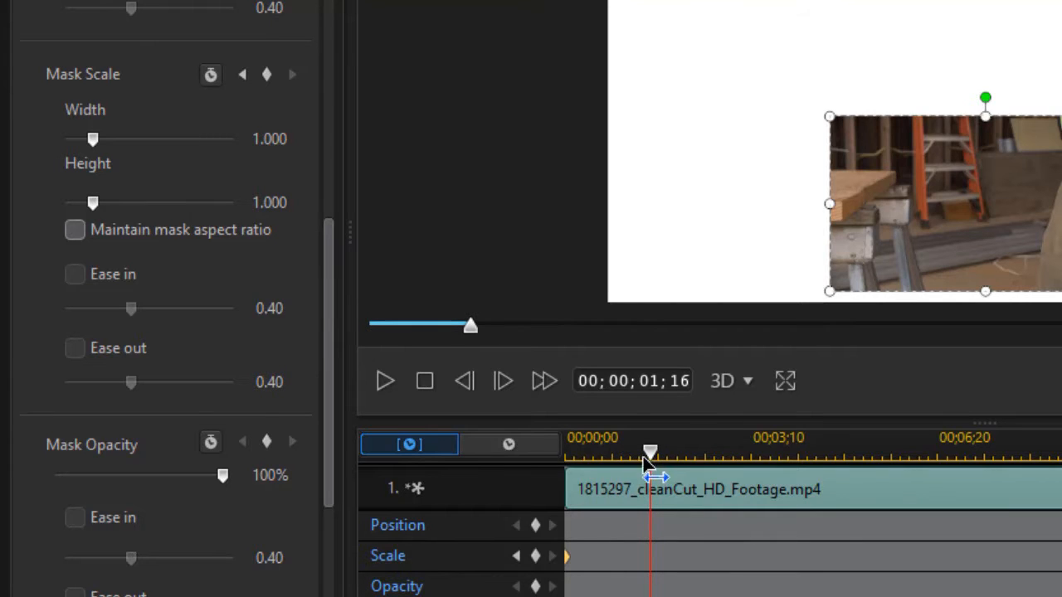
click(537, 557)
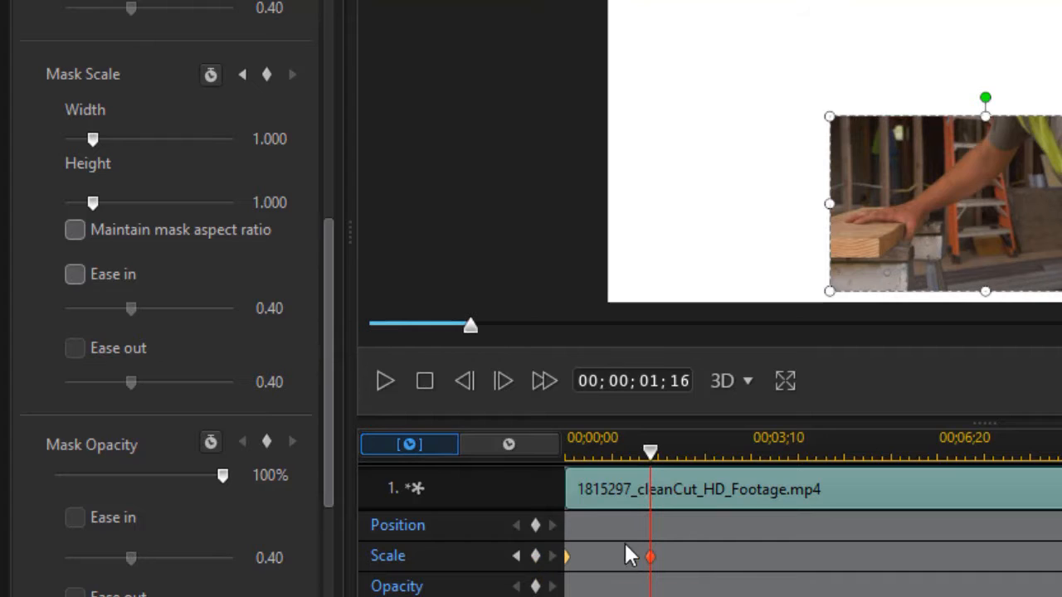
- Collapse the cleanCut mask's height to a flat line at the first scale keyframe, preview the reveal and close the Mask Designer
click(516, 555)
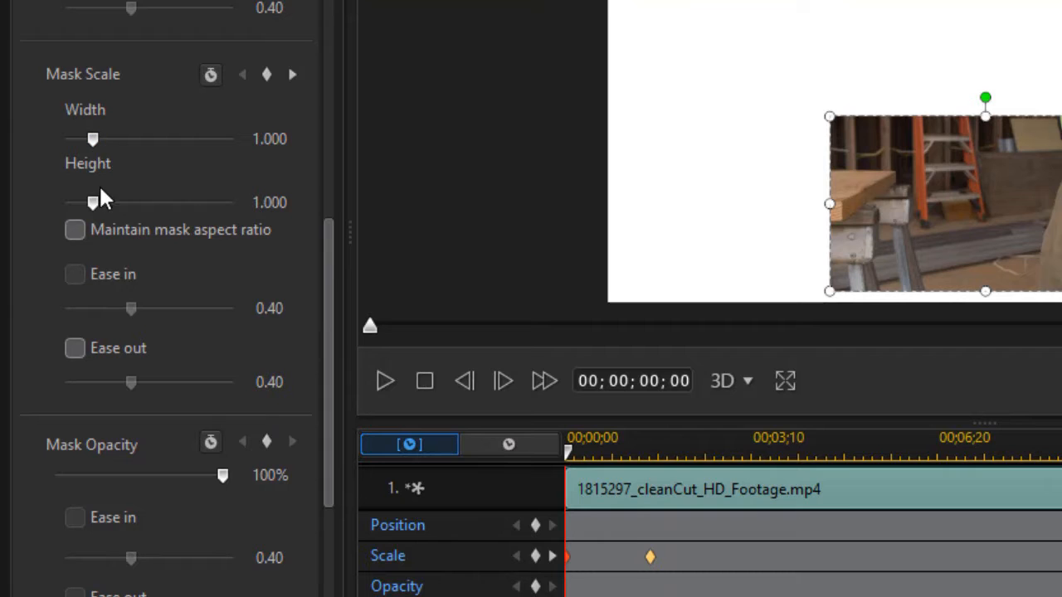
drag(93, 203, 47, 206)
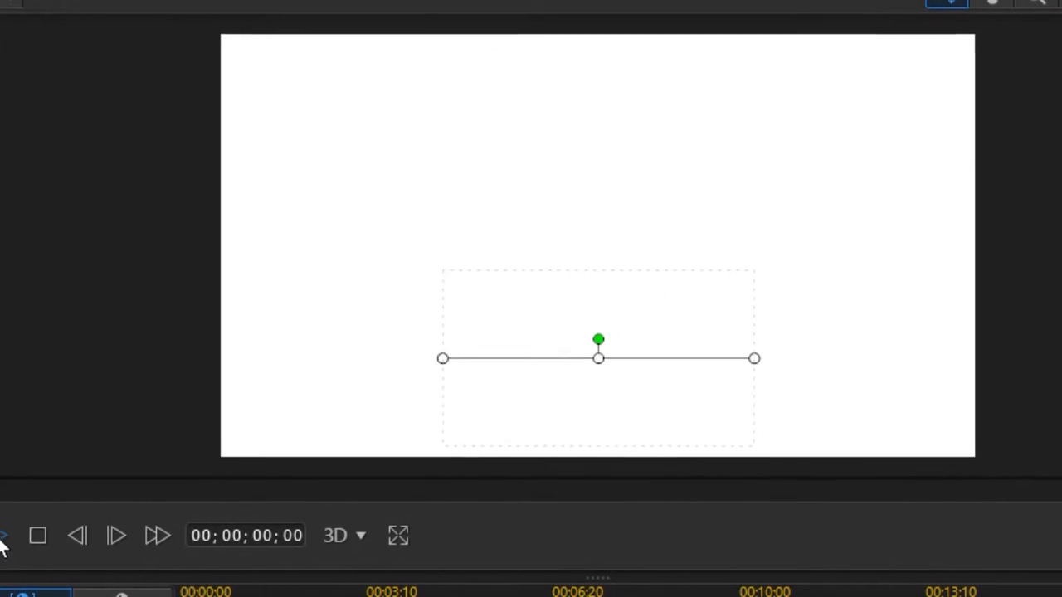
click(2, 538)
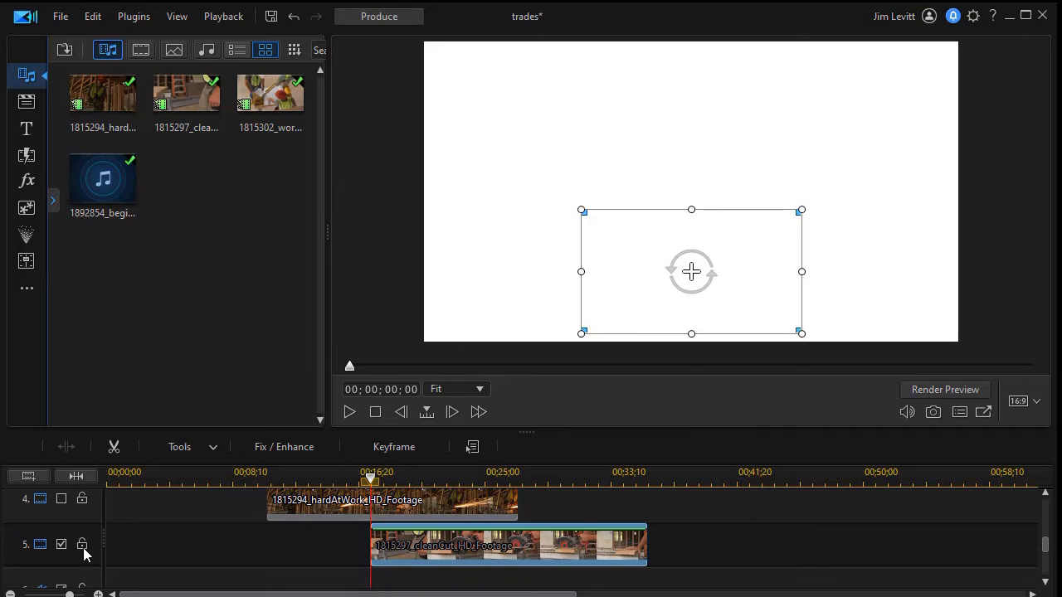
- Show track 4, hide track 5, and shrink the hardAtWork clip and place it in the upper right of the frame
click(62, 499)
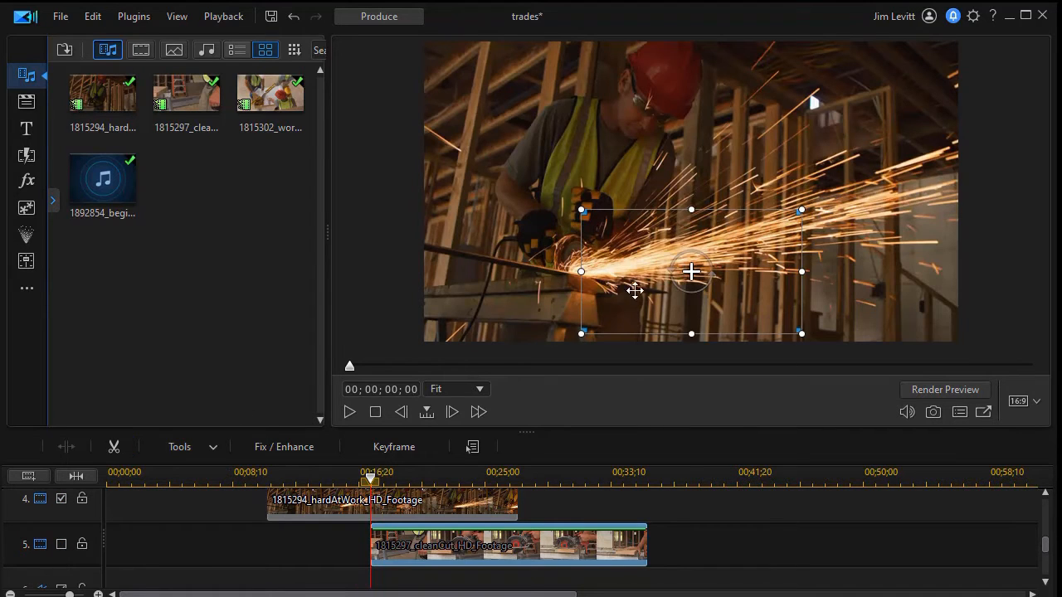
click(328, 507)
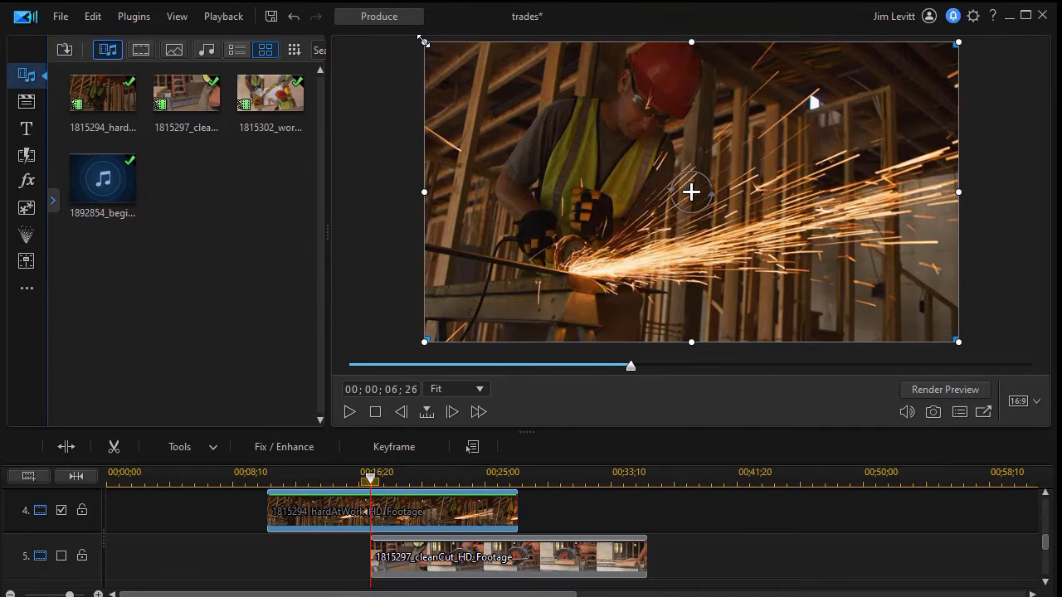
drag(423, 41, 594, 137)
drag(592, 185, 579, 185)
drag(733, 163, 858, 91)
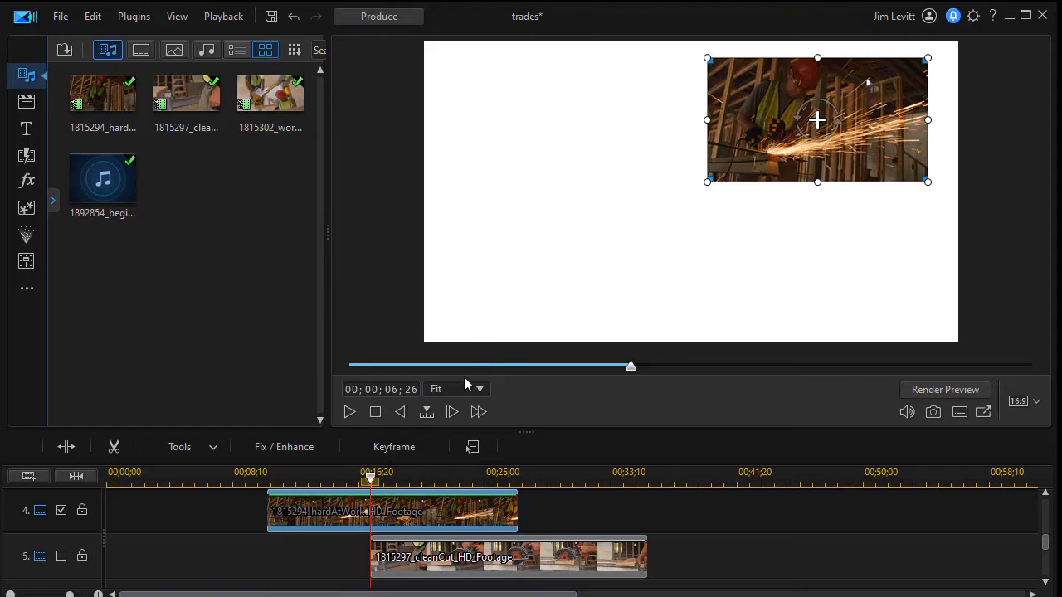
- Open the hardAtWork clip in the Mask Designer and apply the plain rectangular mask
click(211, 450)
click(200, 489)
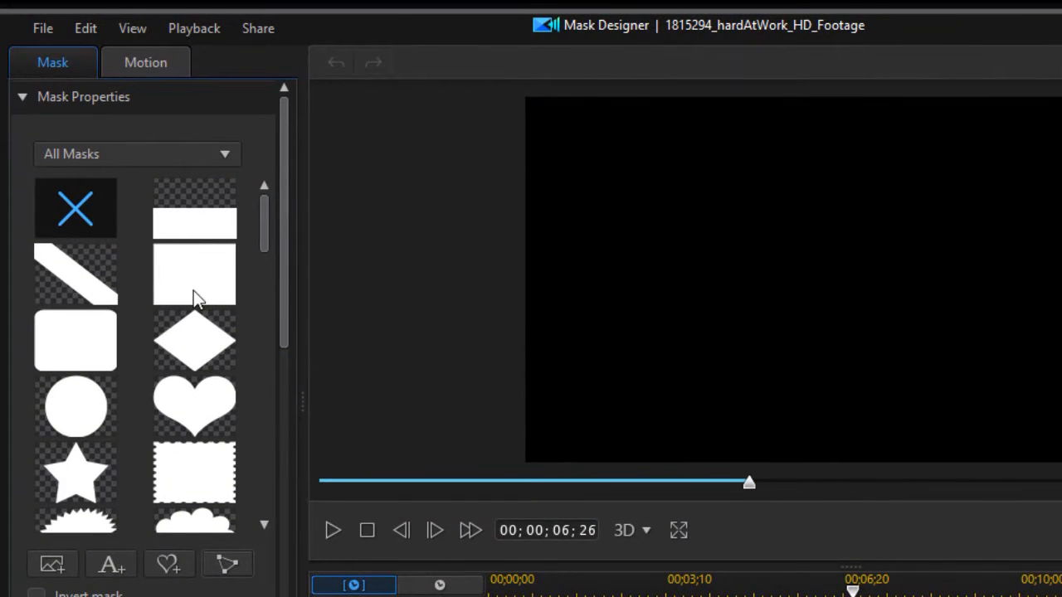
click(193, 290)
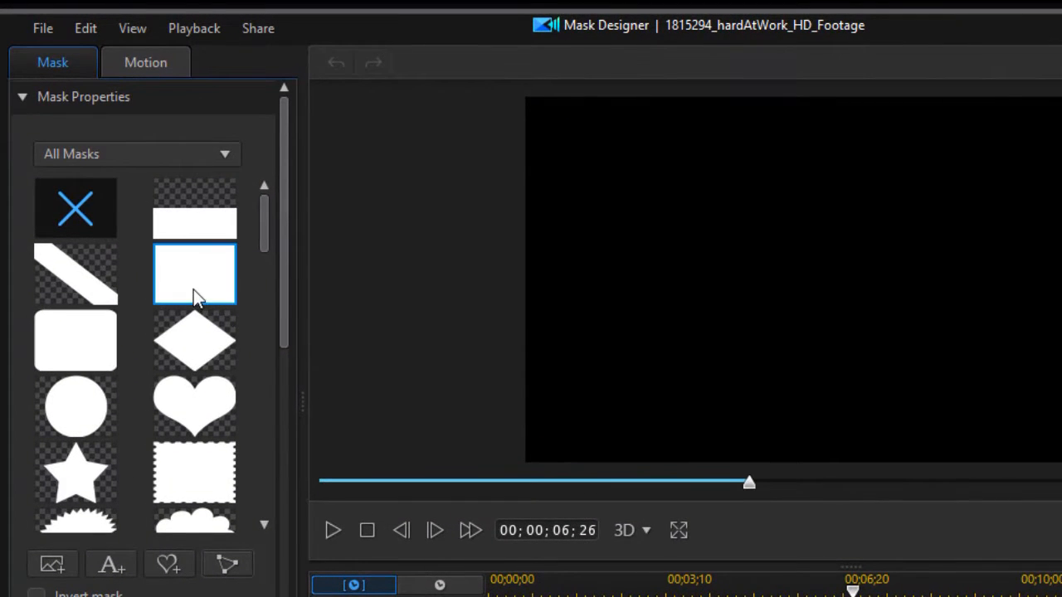
- Turn off the mask's aspect ratio lock and set the hardAtWork mask width to 1.000
drag(282, 326, 268, 576)
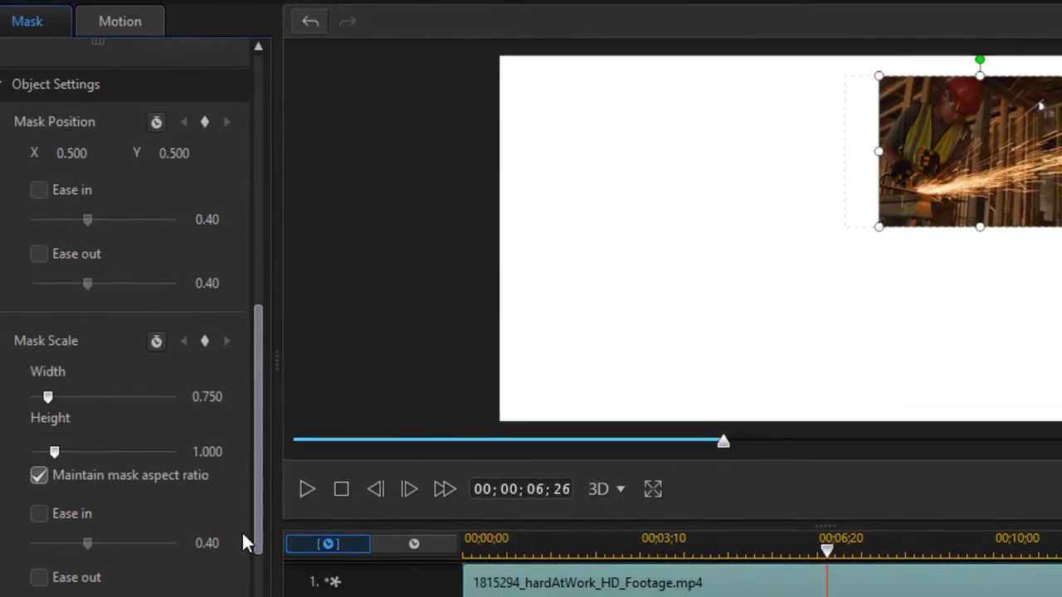
click(37, 477)
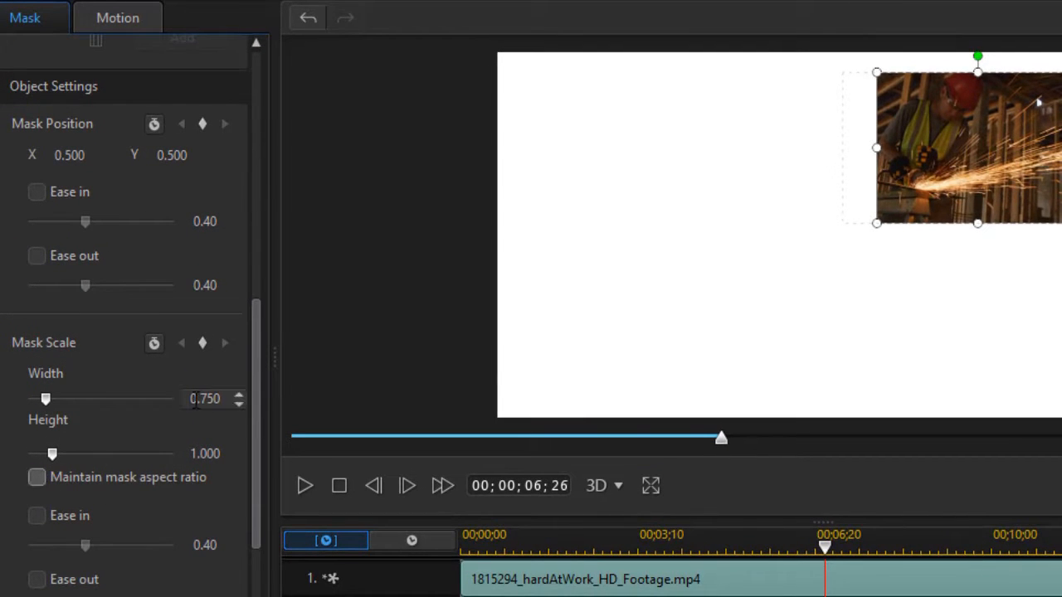
double_click(192, 398)
text(1)
key(Return)
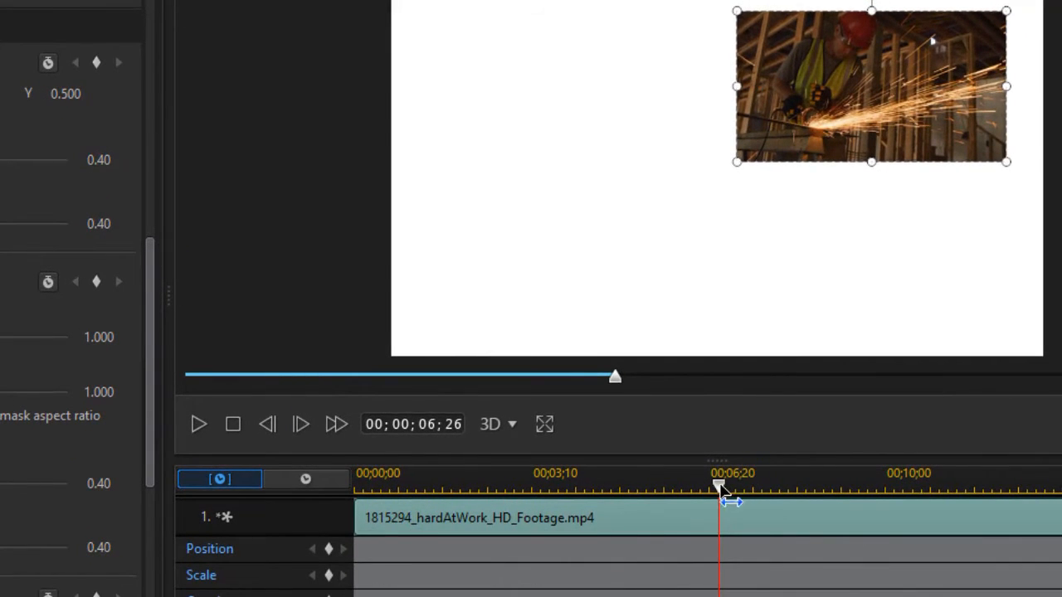
- Add scale keyframes for the hardAtWork mask at the clip's start and at 00;00;01;15
drag(719, 487, 282, 542)
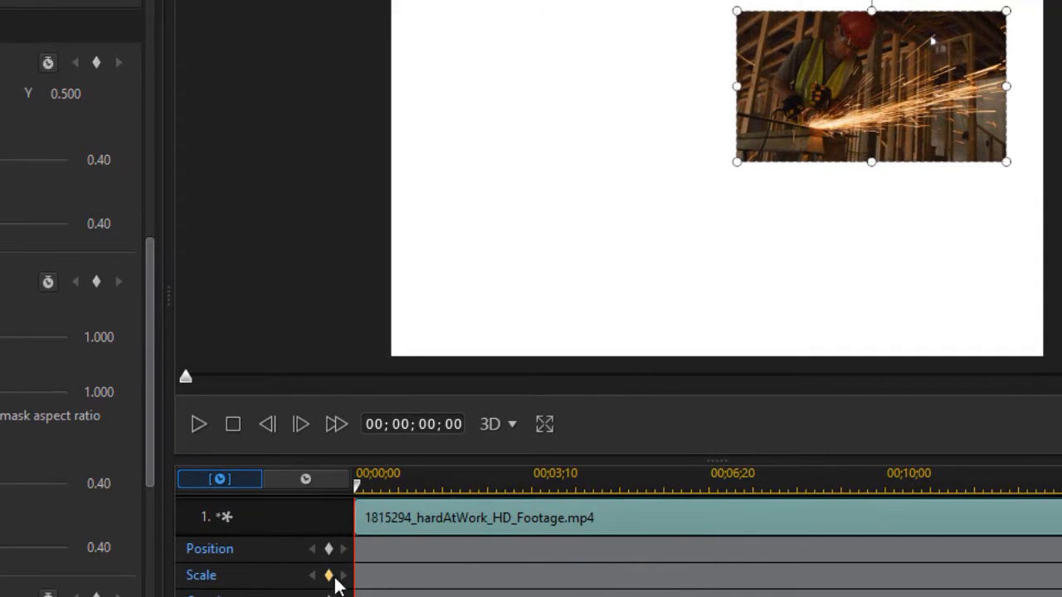
click(329, 576)
drag(359, 484, 437, 487)
click(329, 576)
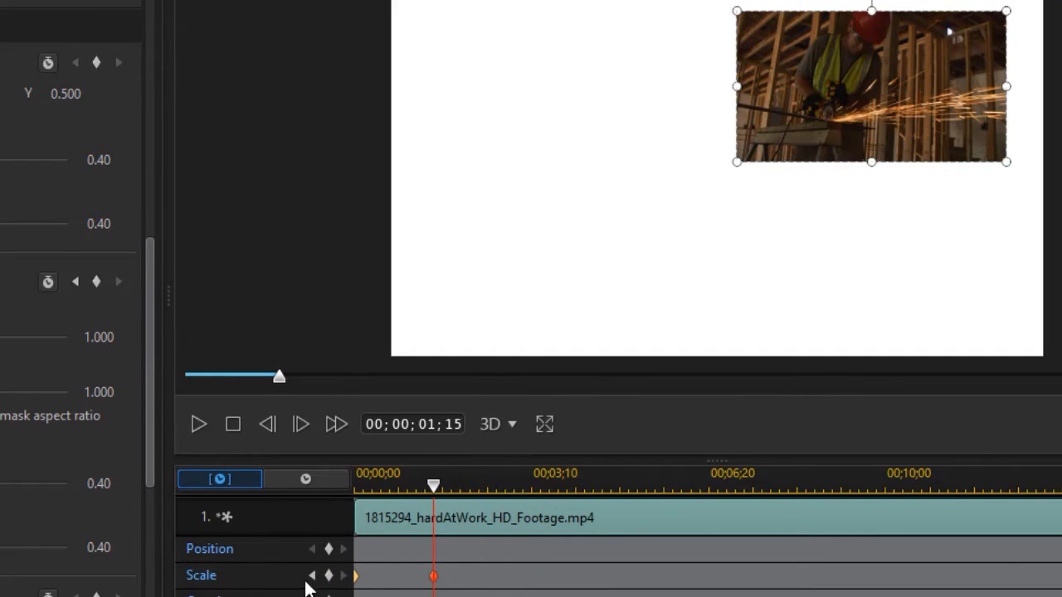
- Reduce the hardAtWork mask's width to its minimum at the first scale keyframe
click(312, 576)
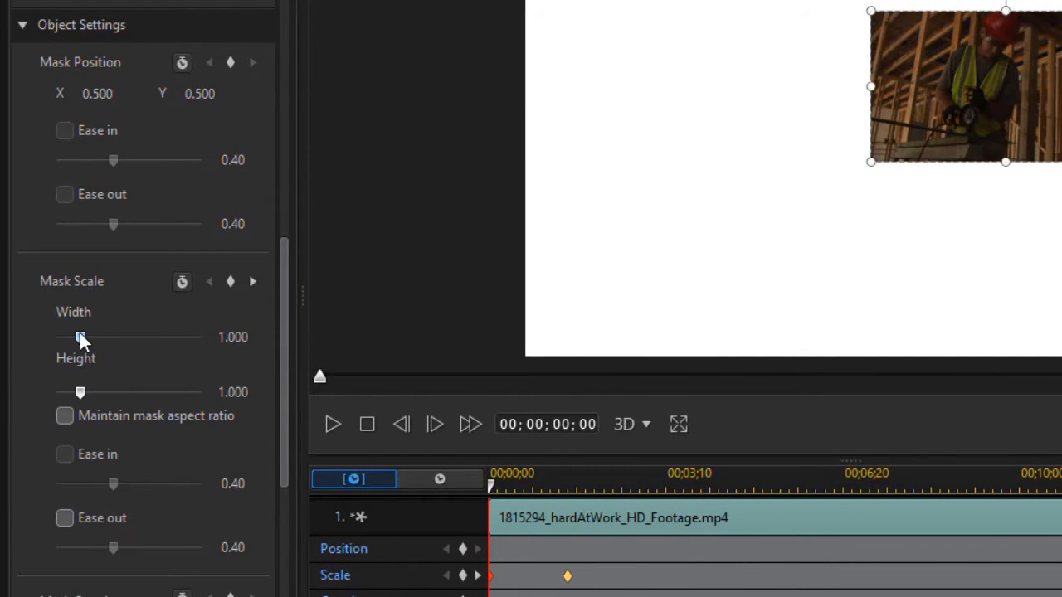
drag(79, 330, 25, 323)
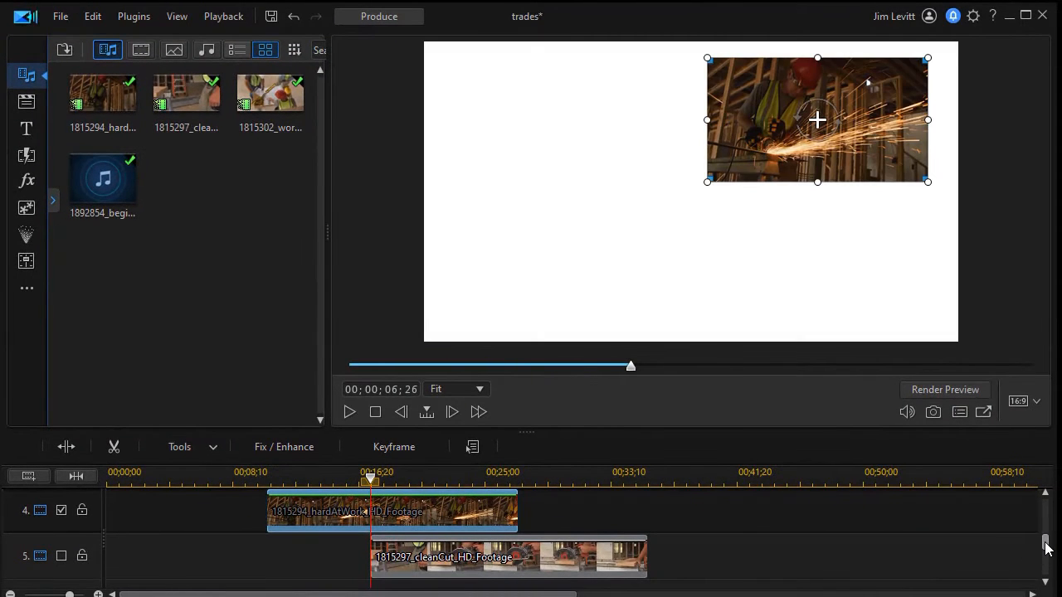
- Hide track 4, select the workPlans clip on track 3, and make that track visible
drag(1047, 547, 1035, 540)
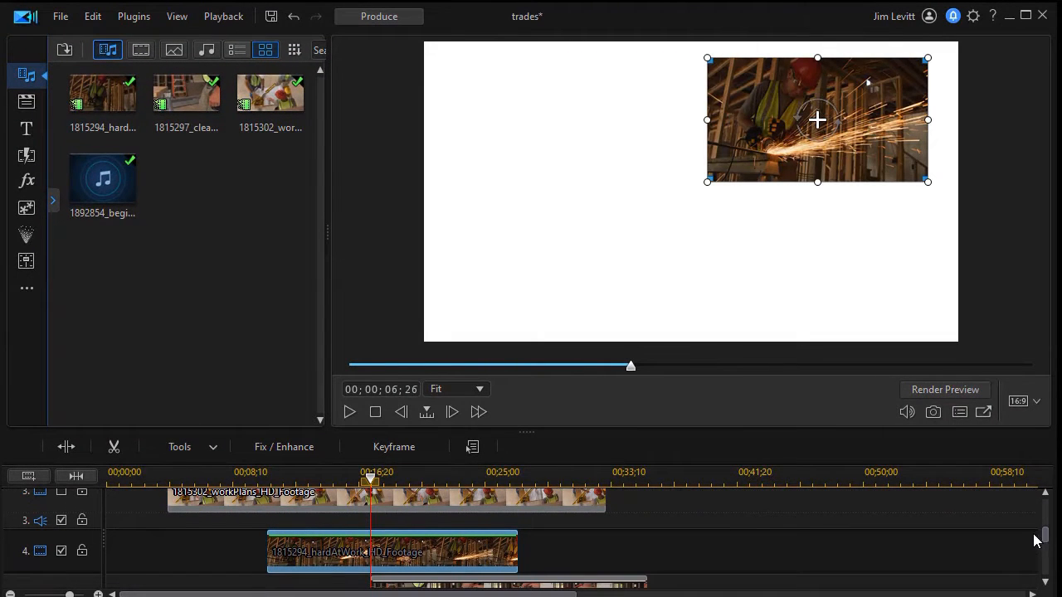
click(61, 551)
drag(1044, 535, 1039, 515)
click(409, 566)
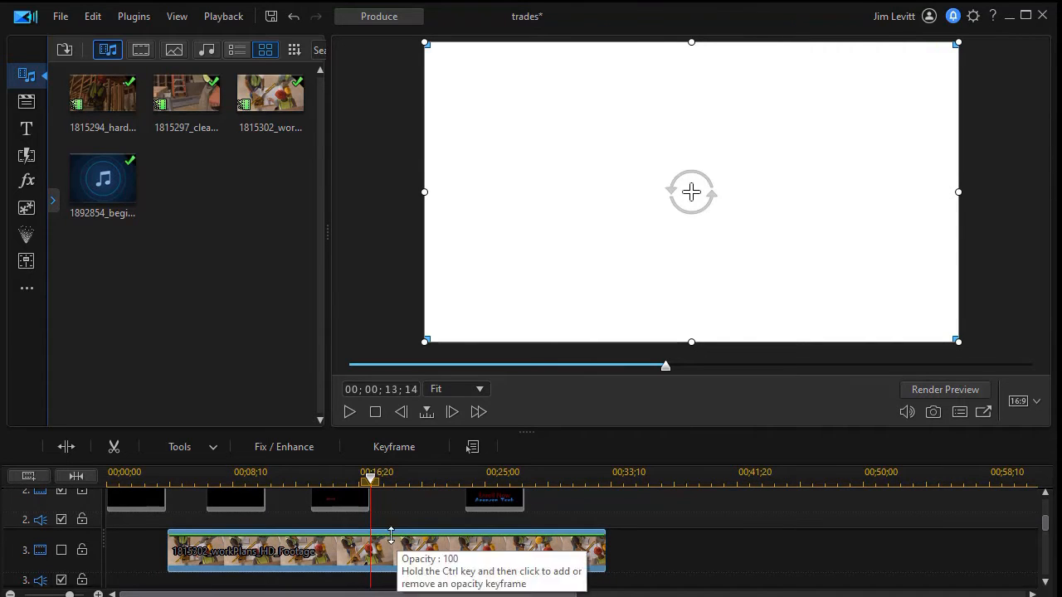
click(61, 550)
- Shrink the workPlans clip to about a third of the frame's width and place it in the frame's upper-left corner
drag(371, 478, 408, 478)
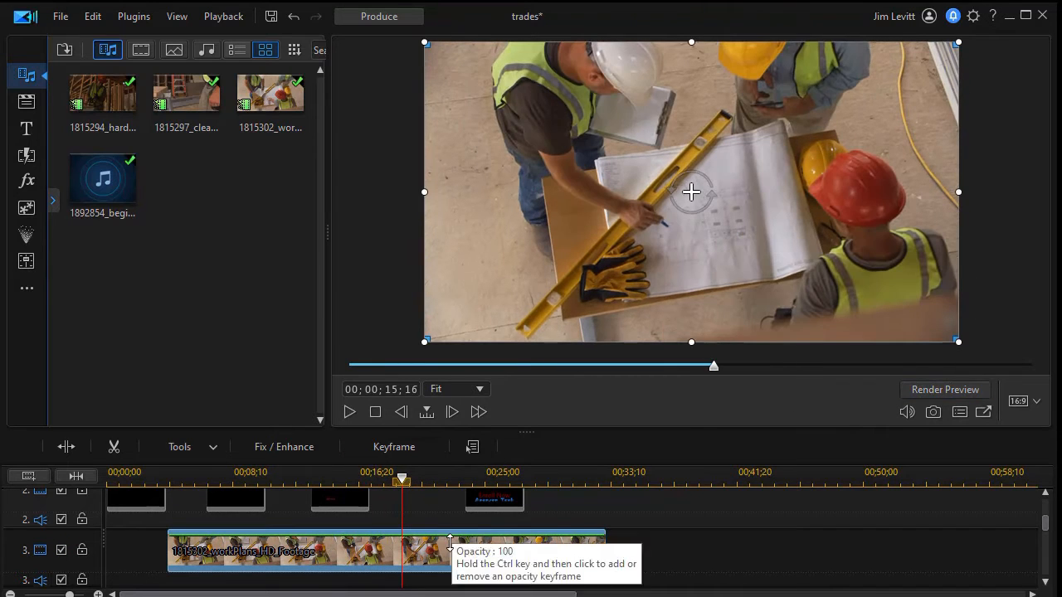
drag(956, 339, 735, 234)
drag(656, 168, 502, 91)
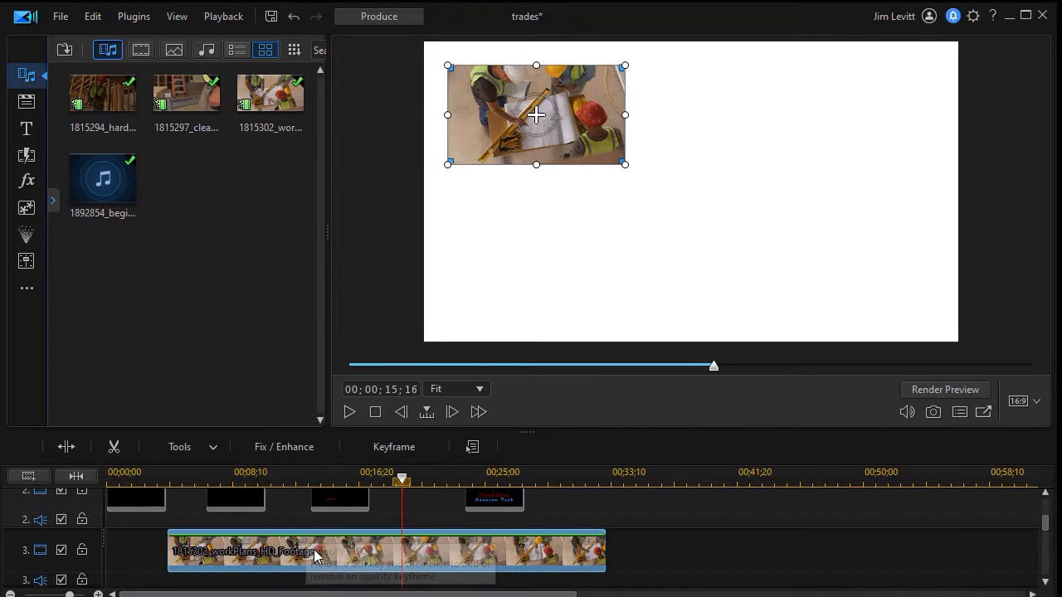
- Open the workPlans clip in the Mask Designer and apply the plain rectangular mask
click(181, 449)
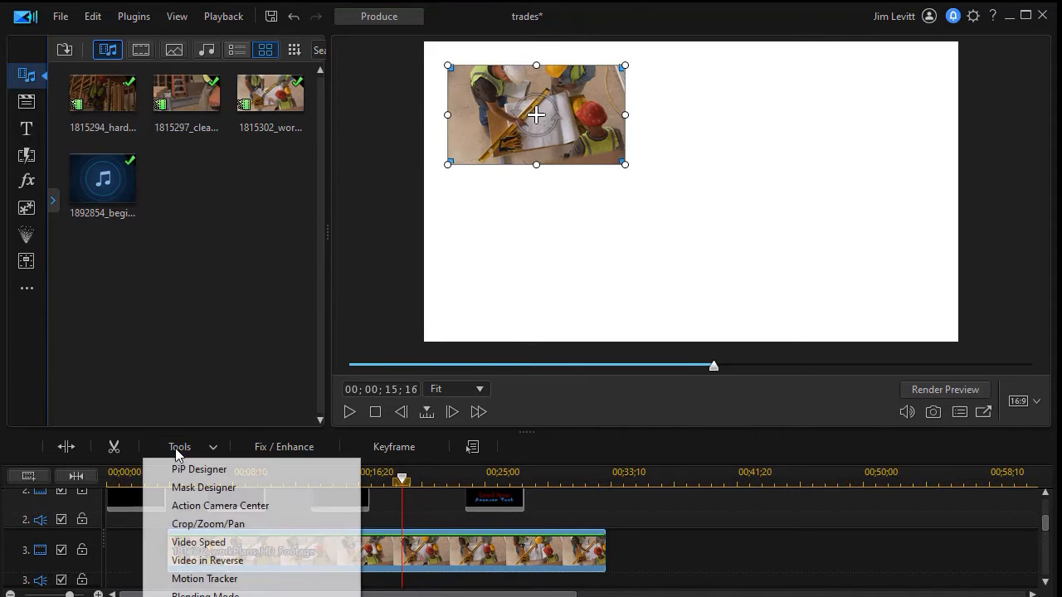
click(190, 488)
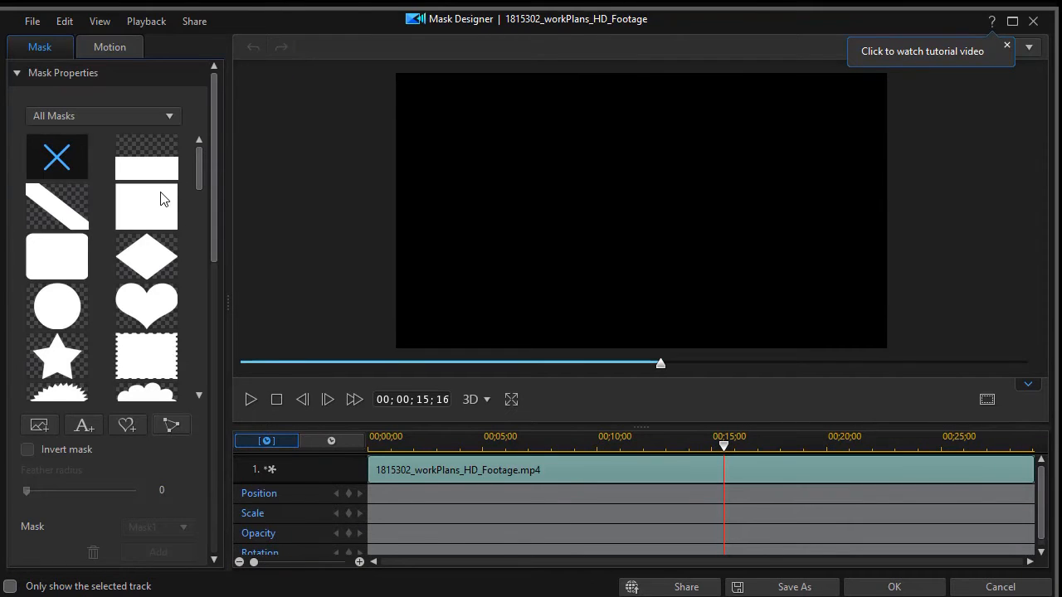
click(162, 199)
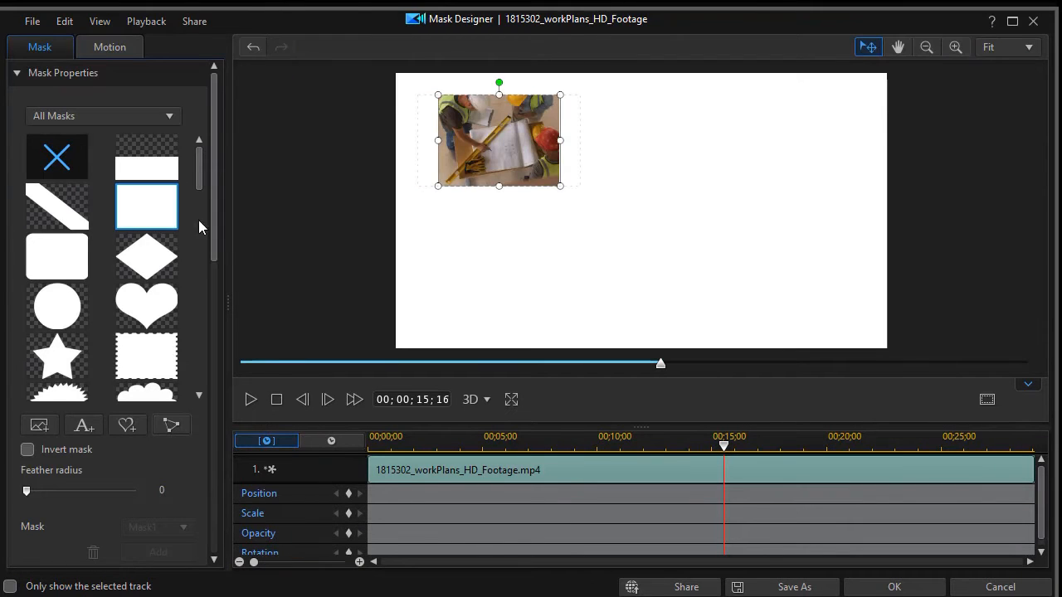
- Turn off the mask's aspect ratio lock and set the workPlans mask width to 1.000
drag(214, 245, 199, 456)
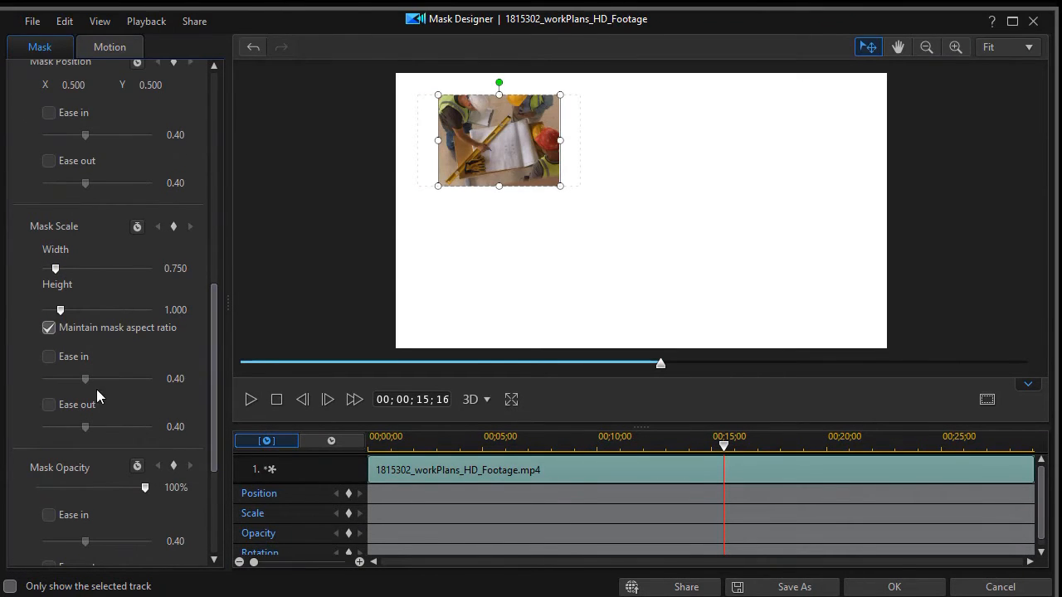
click(51, 327)
click(175, 268)
text(1)
key(Return)
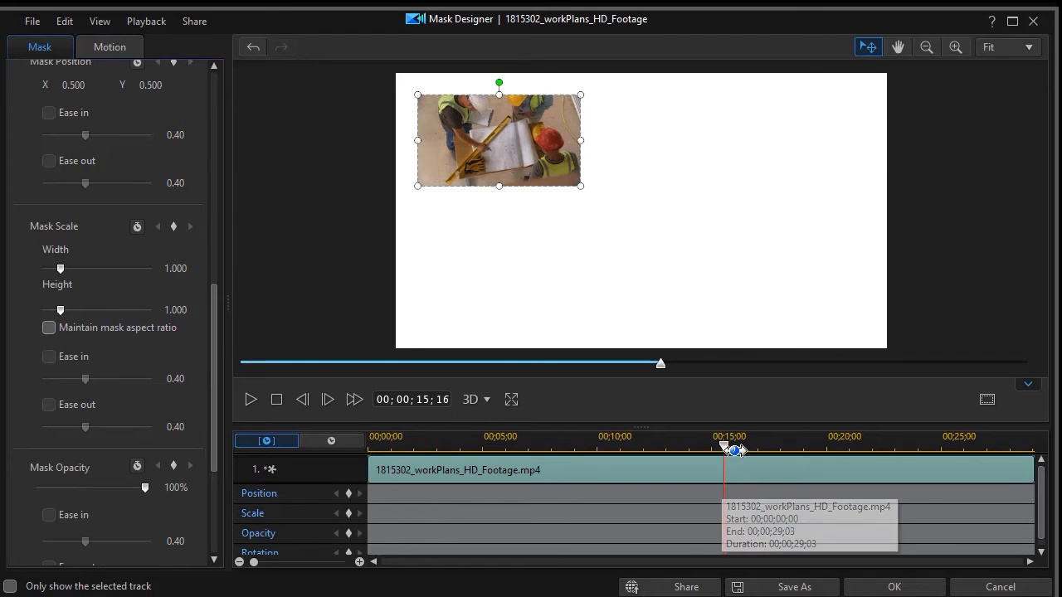
- Add scale keyframes for the workPlans mask at the clip's start and about one and a half seconds in
drag(723, 446, 490, 447)
drag(401, 464, 280, 472)
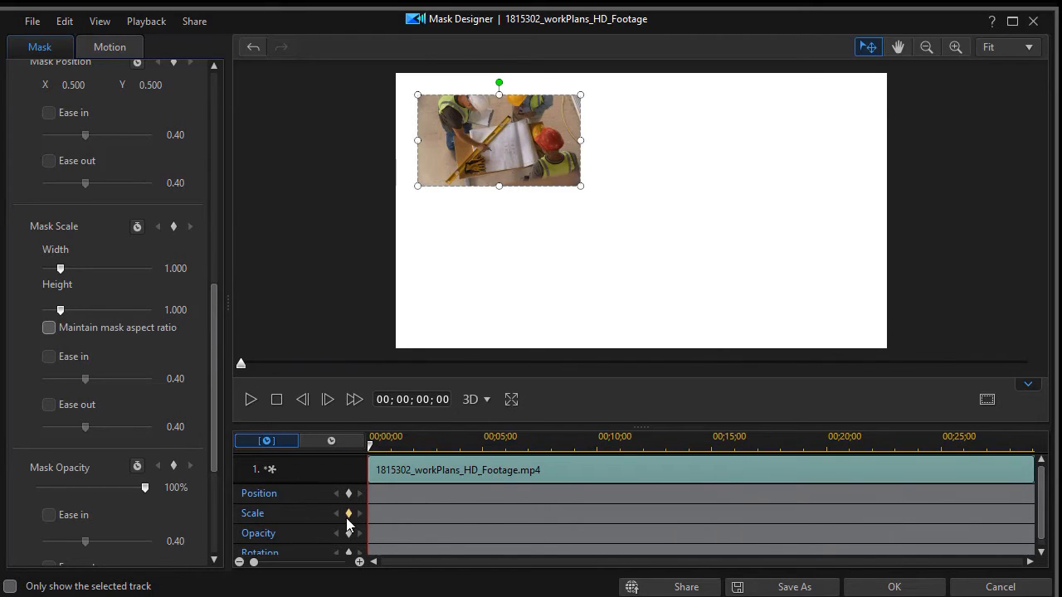
click(349, 514)
drag(370, 447, 404, 449)
click(349, 515)
- Reduce the workPlans mask's width to its minimum at the first scale keyframe and accept the mask
click(339, 515)
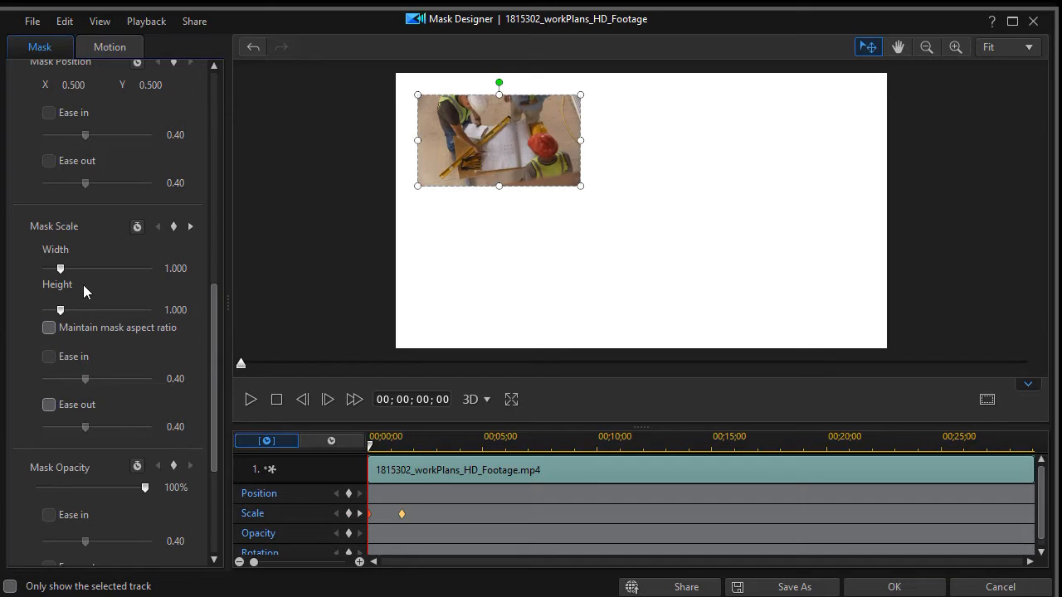
drag(60, 268, 5, 253)
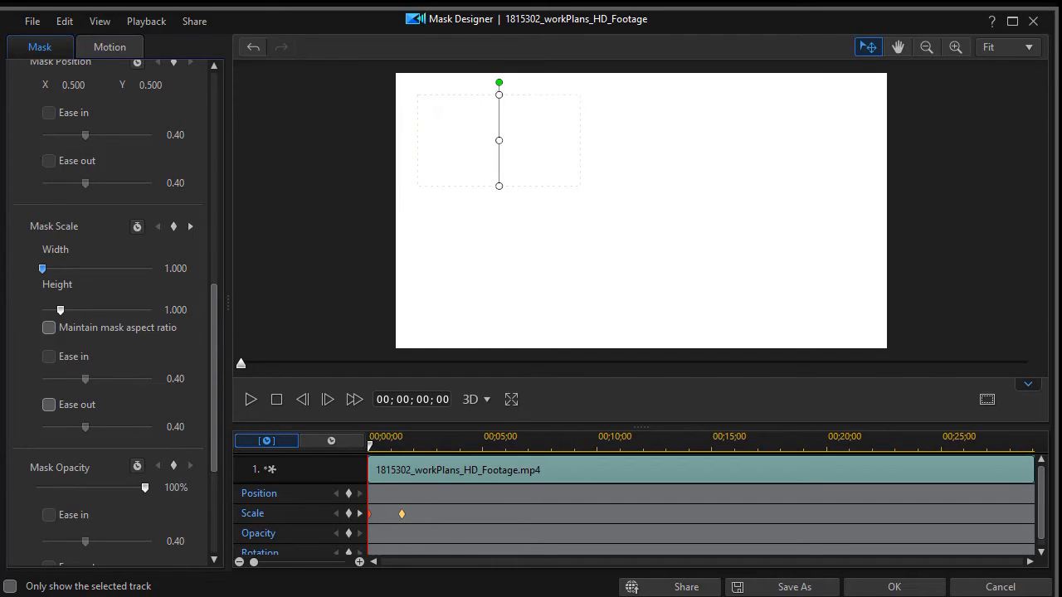
click(899, 588)
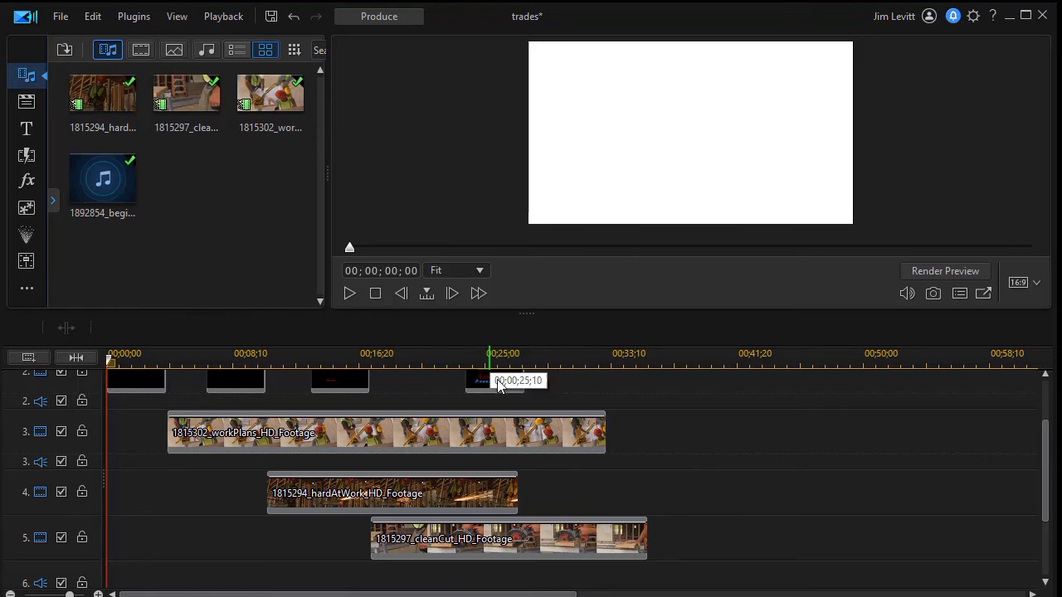
- Enlarge the preview area above the timeline
drag(531, 313, 531, 431)
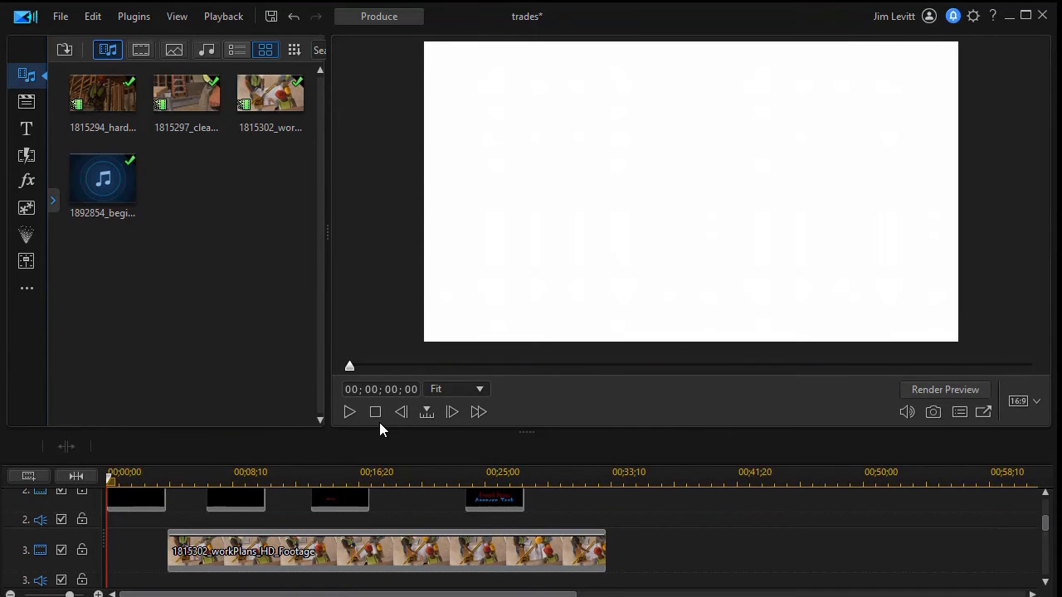